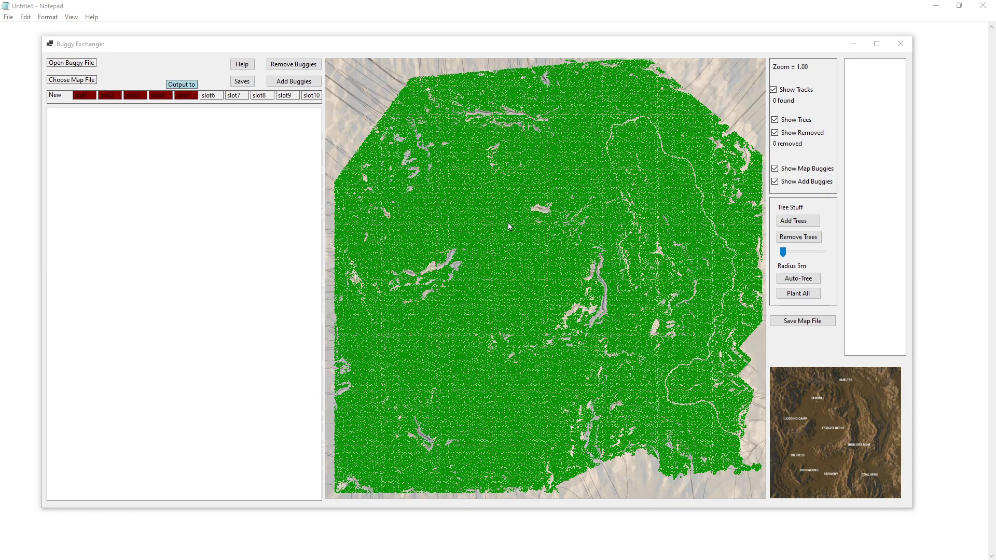
Step: Zoom and pan the overview map into a small central area to inspect it
left_click(807, 415)
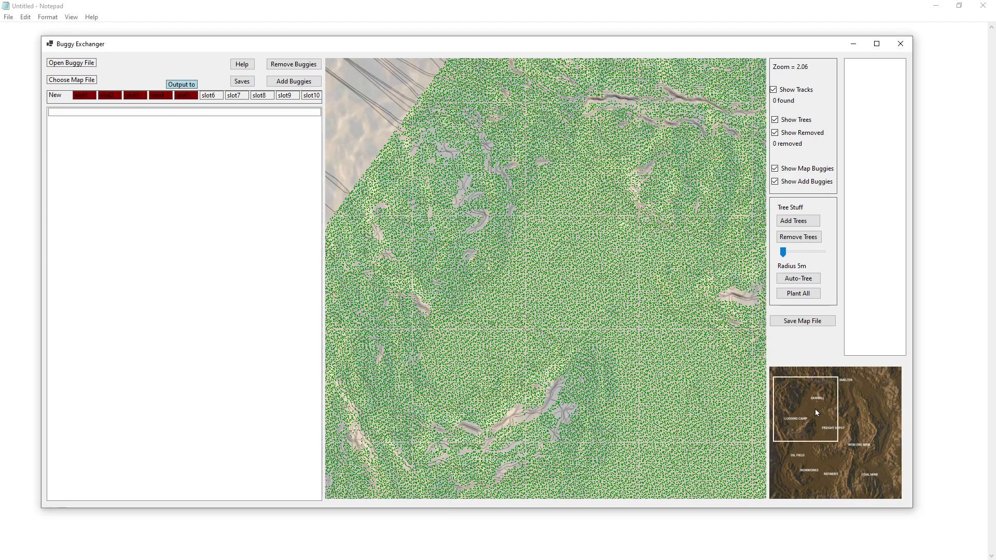
mouse_move(855, 432)
left_mouse_down()
mouse_move(855, 447)
mouse_move(829, 458)
mouse_move(816, 452)
mouse_move(820, 419)
mouse_move(846, 415)
left_mouse_up()
scroll(847, 415, "down", 3)
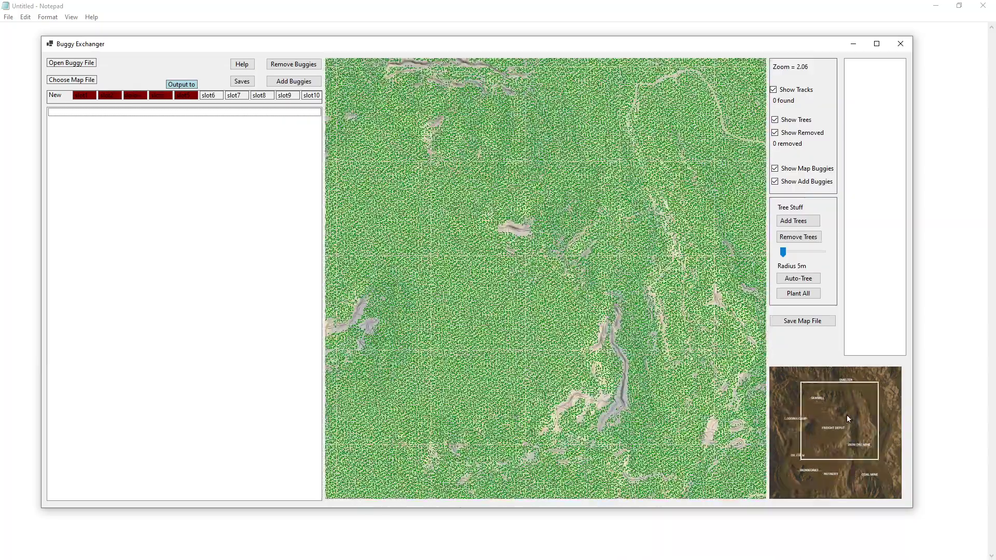
scroll(846, 415, "down", 2)
scroll(846, 415, "up", 6)
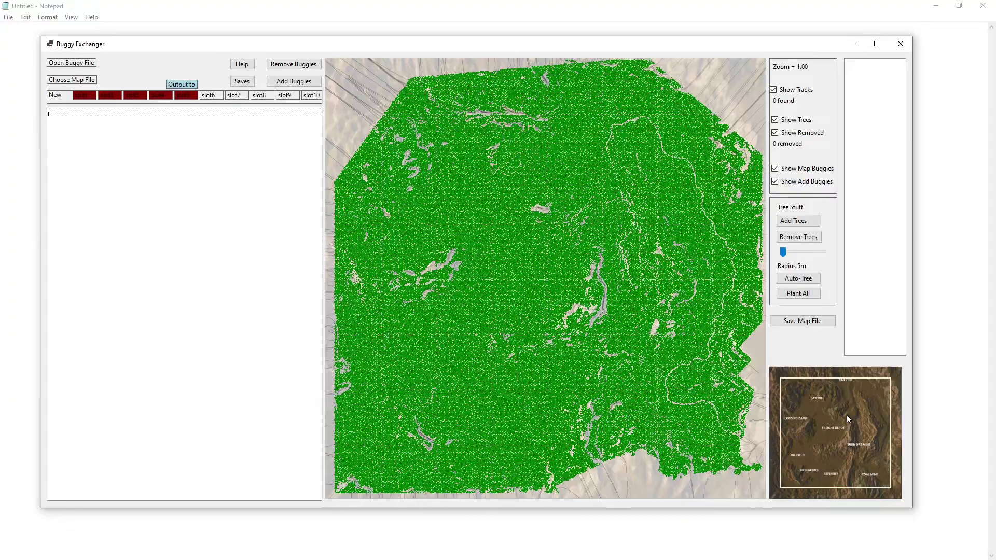
scroll(847, 415, "down", 6)
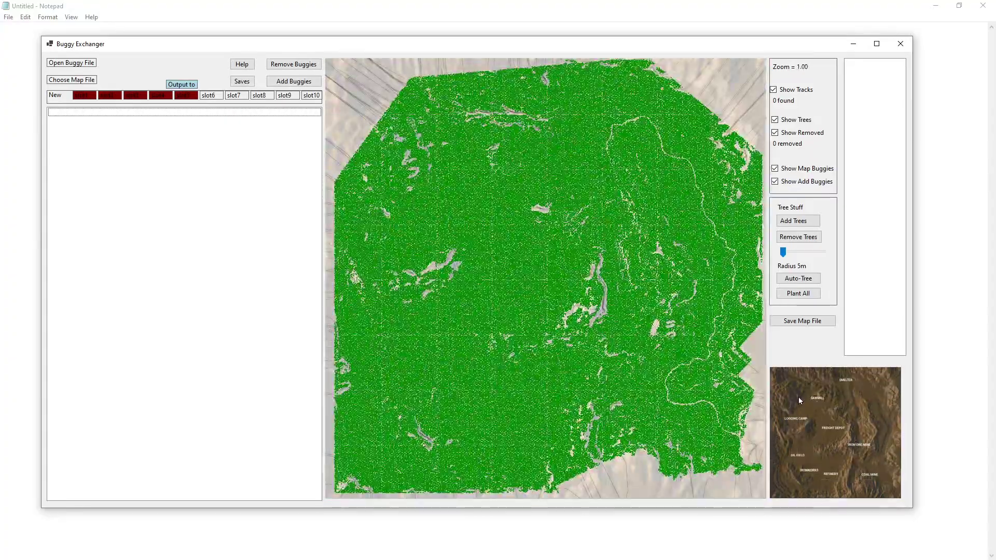
left_click(796, 391)
left_click_drag(808, 400, 819, 452)
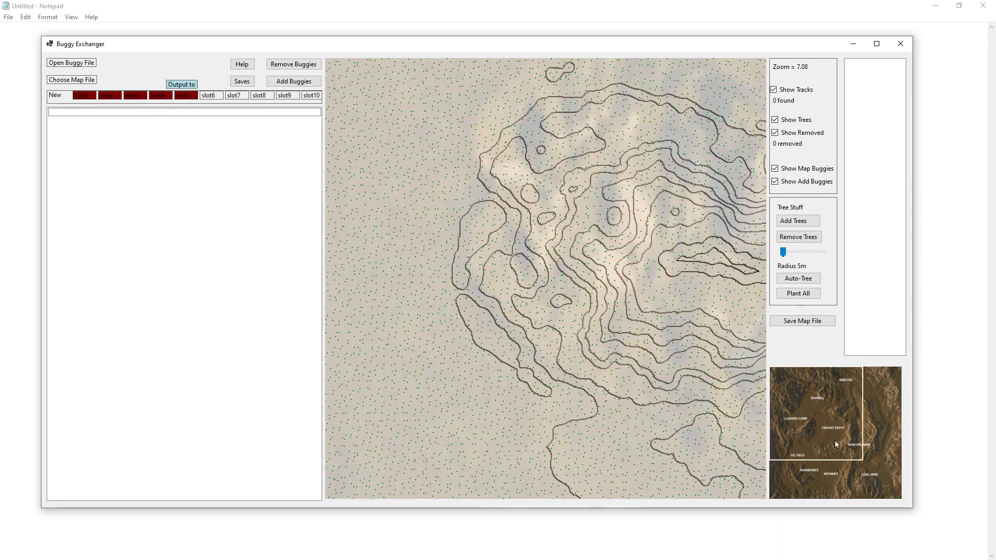
scroll(839, 464, "down", 5)
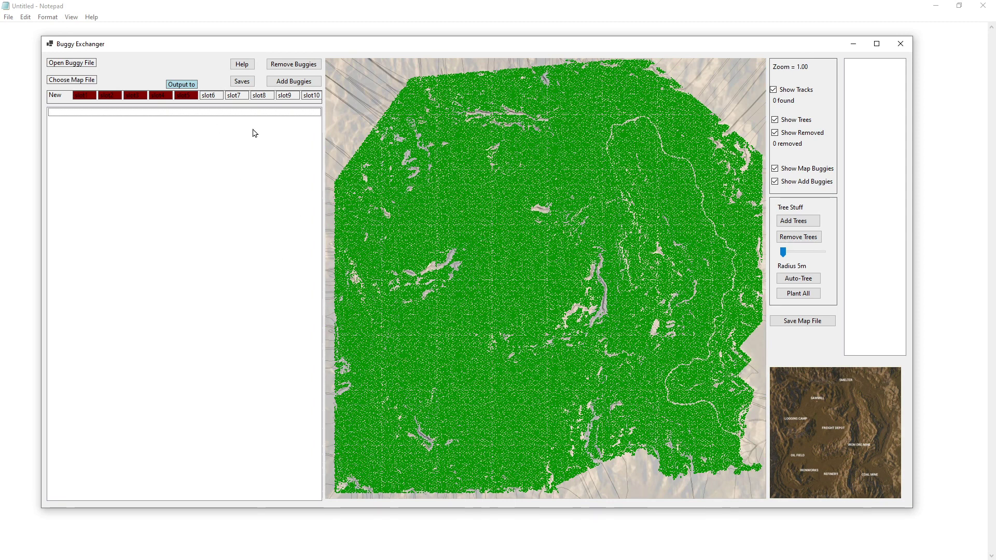
Step: Load the rollingstock.sav save from the file browser
left_click(81, 81)
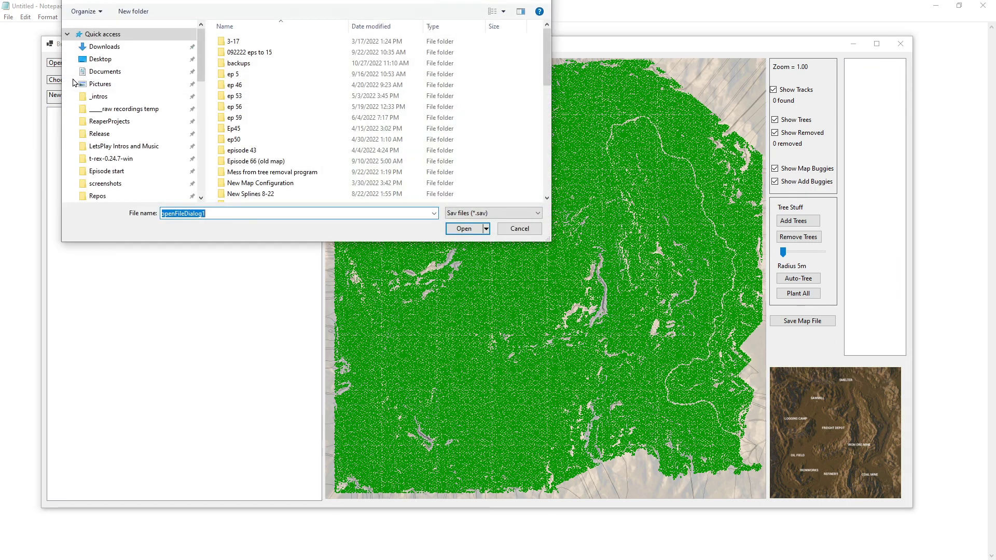
scroll(291, 149, "down", 10)
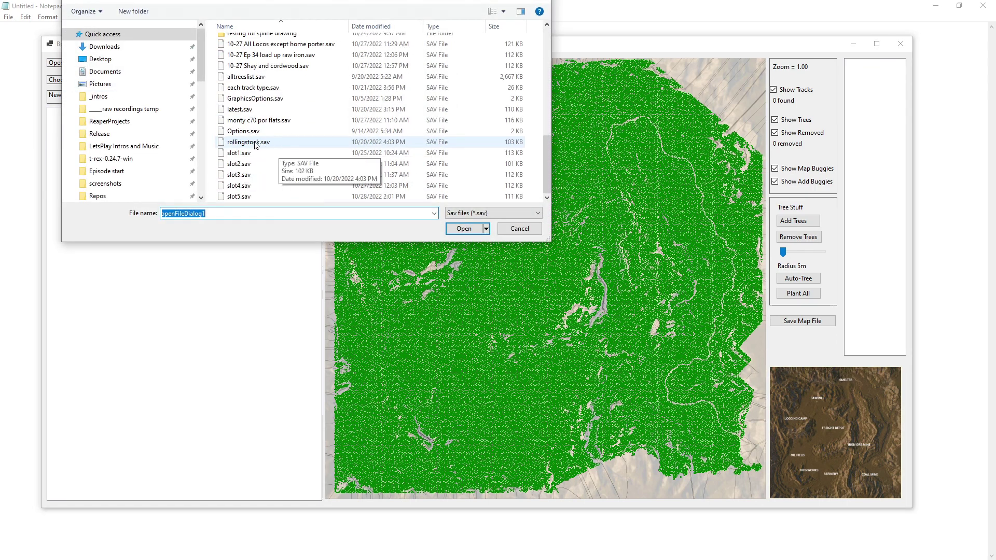
left_click(255, 145)
double_click(255, 145)
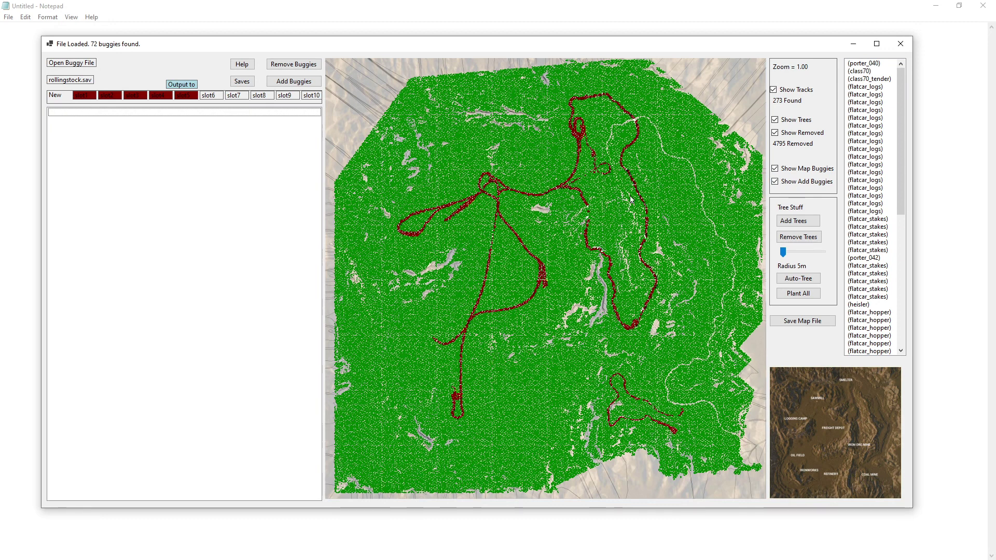
Step: Uncheck Show Removed and zoom and pan south along the white track lines through the forest
left_click(775, 133)
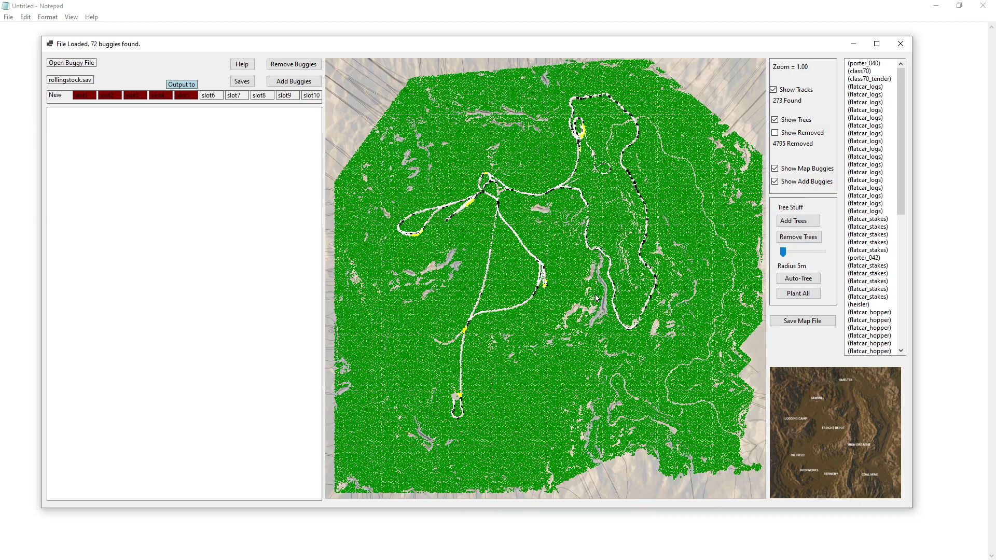
scroll(533, 284, "up", 5)
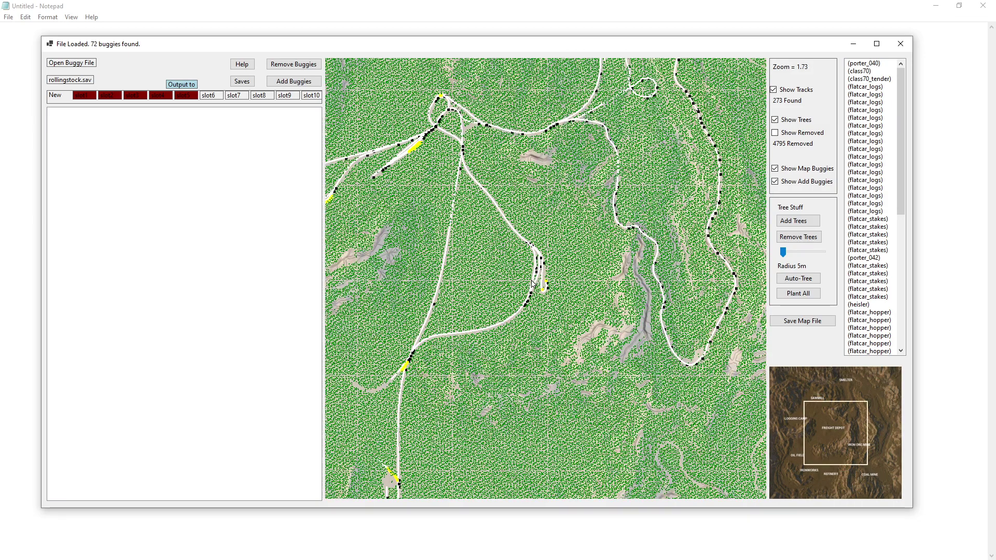
scroll(533, 283, "up", 2)
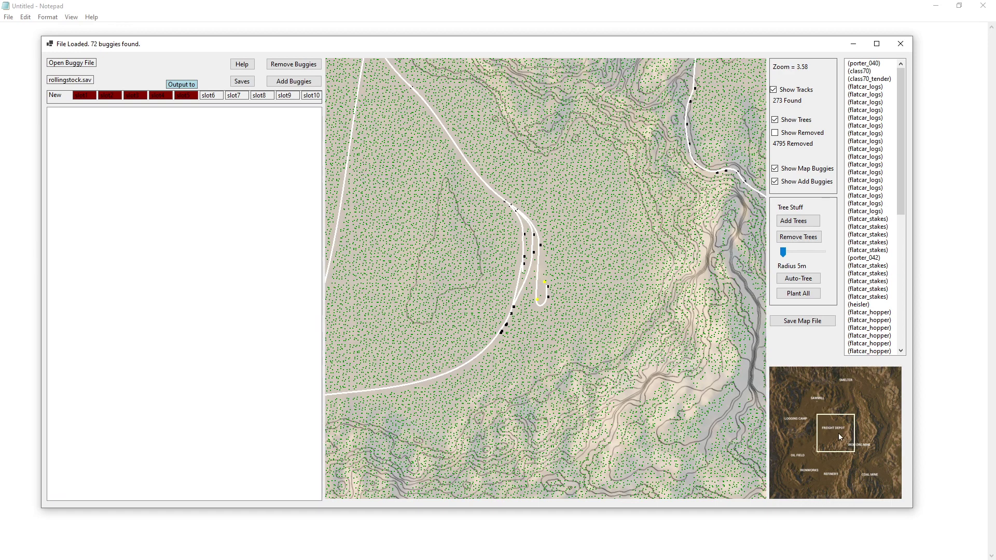
scroll(839, 435, "up", 7)
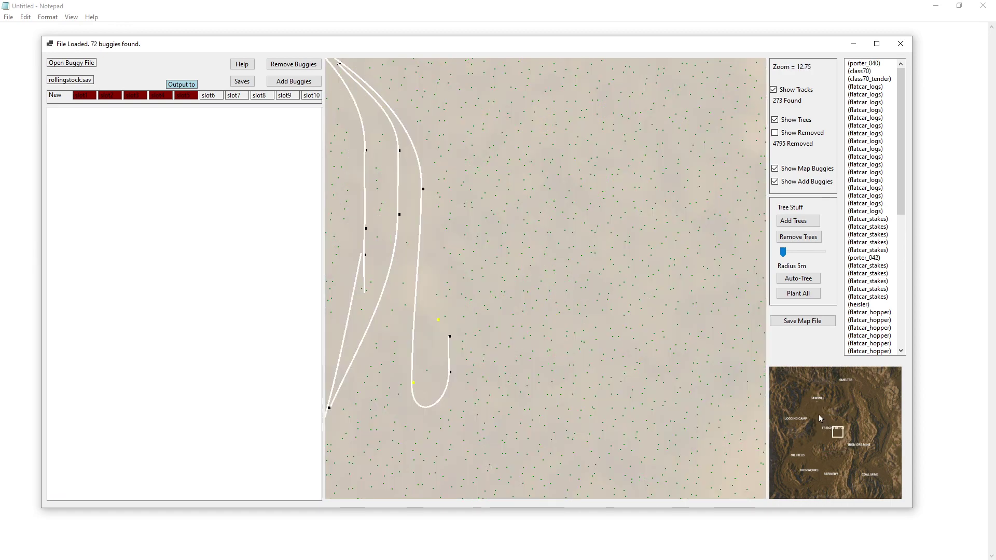
scroll(819, 418, "down", 8)
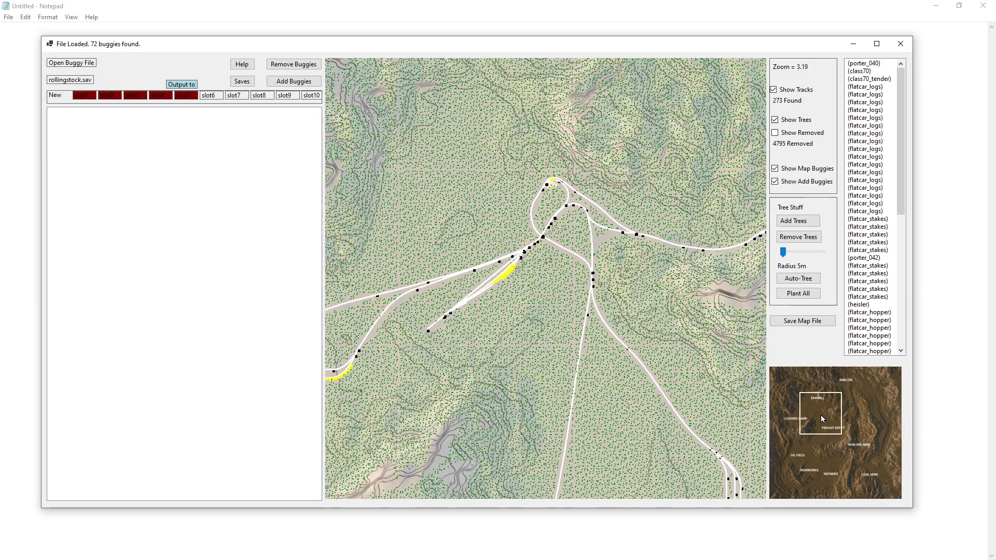
left_click_drag(822, 419, 821, 428)
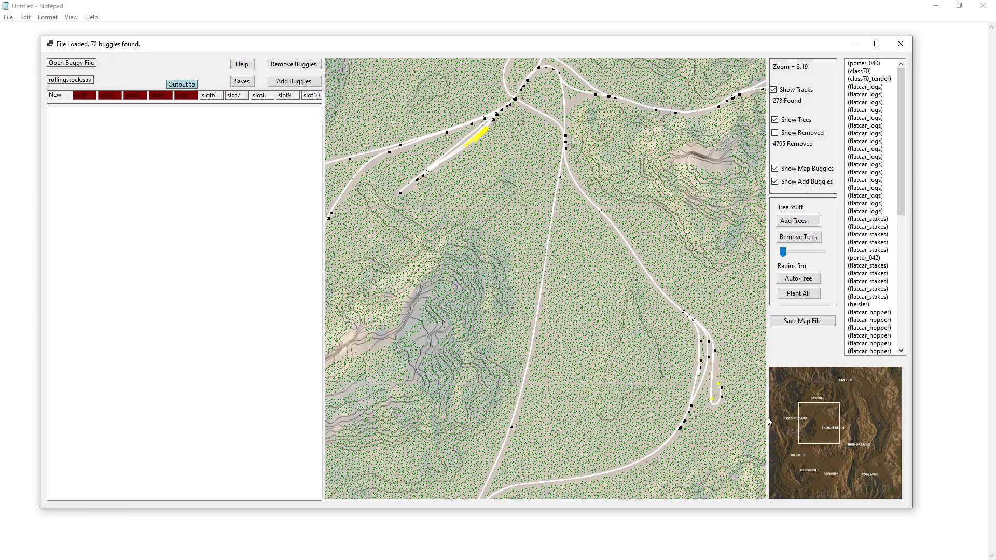
scroll(820, 421, "down", 2)
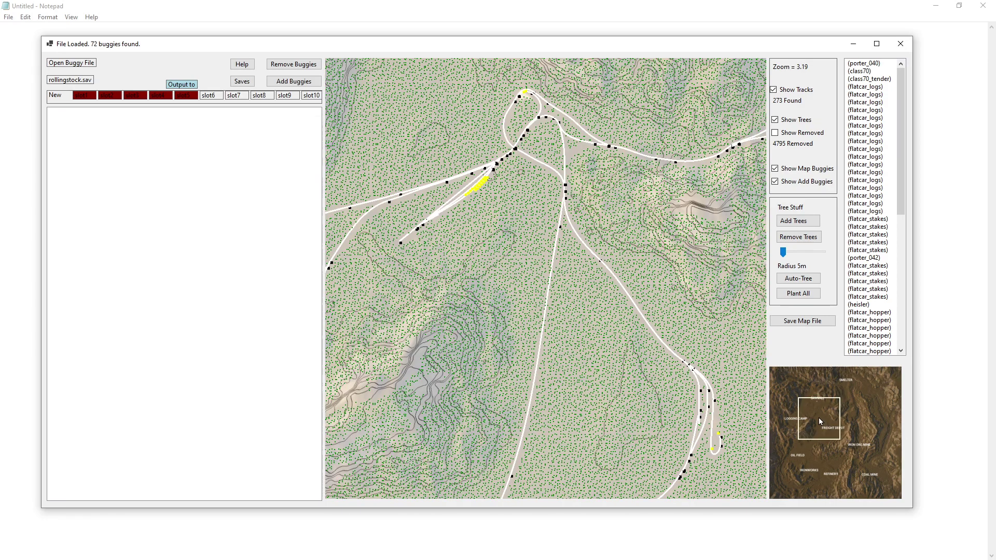
scroll(818, 418, "down", 1)
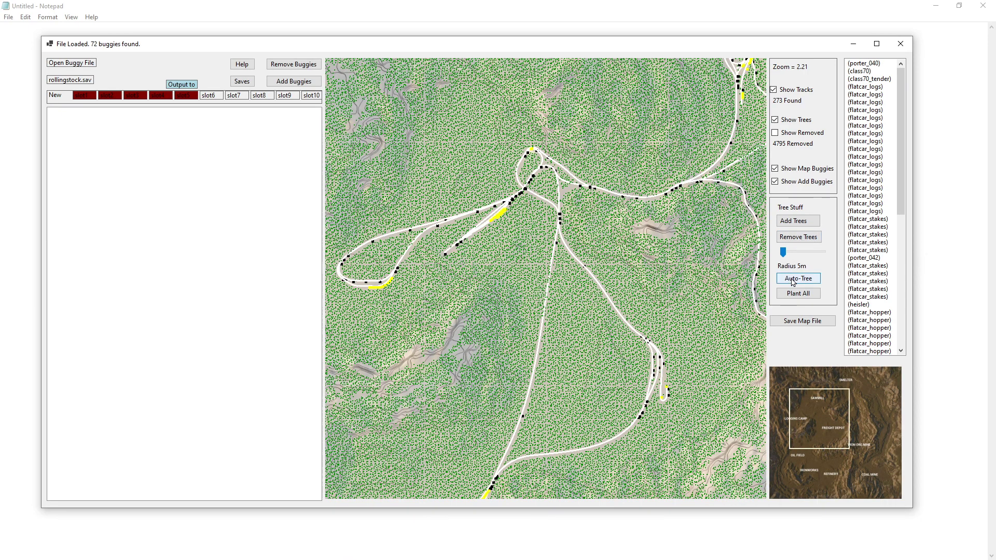
Step: Run Auto-Tree with a 15 m radius along all tracks, accepting the long-operation warning
left_click_drag(783, 253, 785, 254)
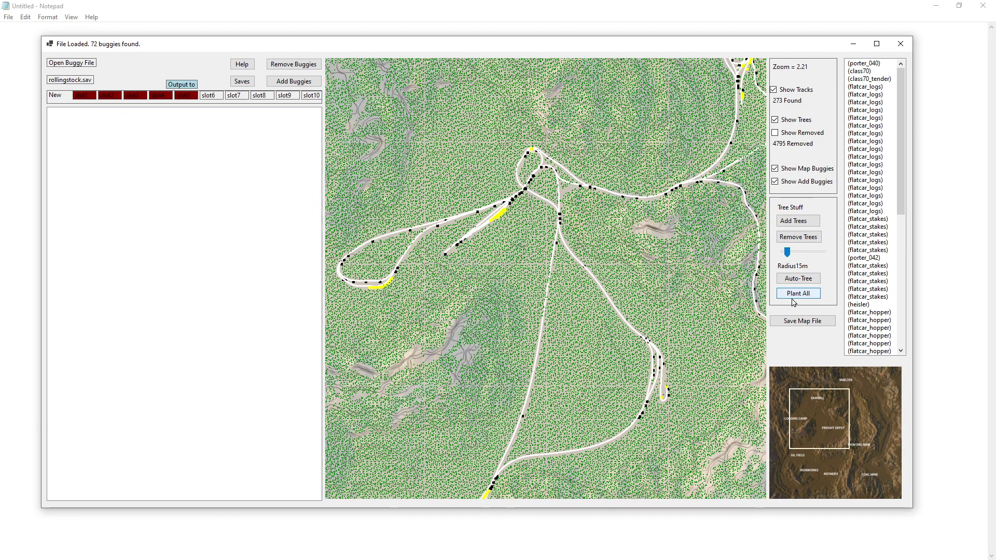
left_click(797, 278)
left_click(509, 318)
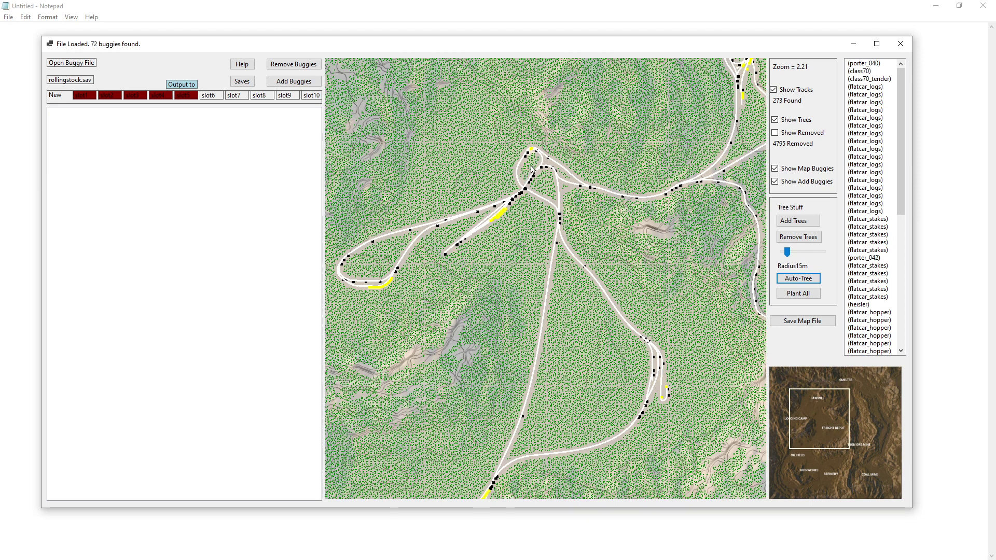
Step: Switch to Remove Trees and briefly show, then hide, the removed-tree markers along the tracks
left_click(798, 237)
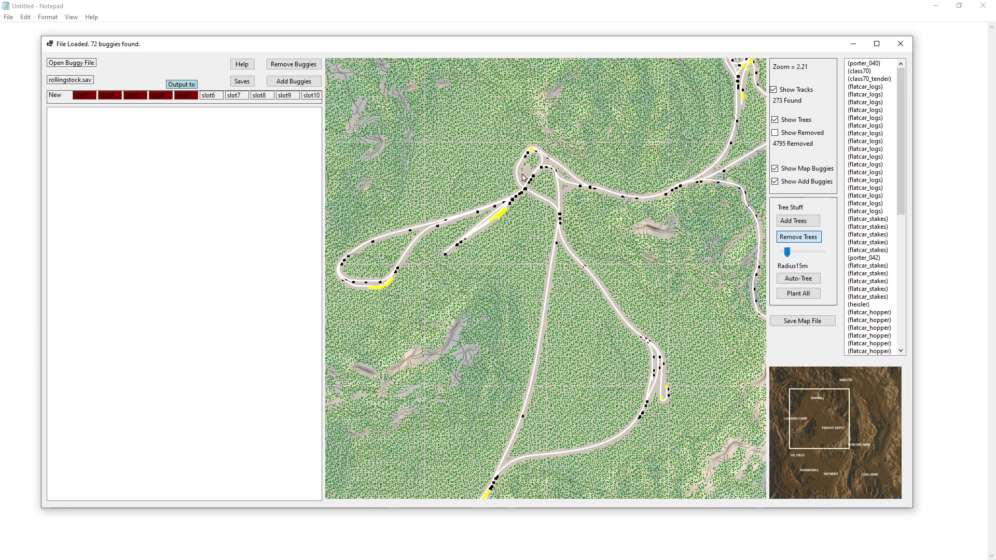
left_click(775, 133)
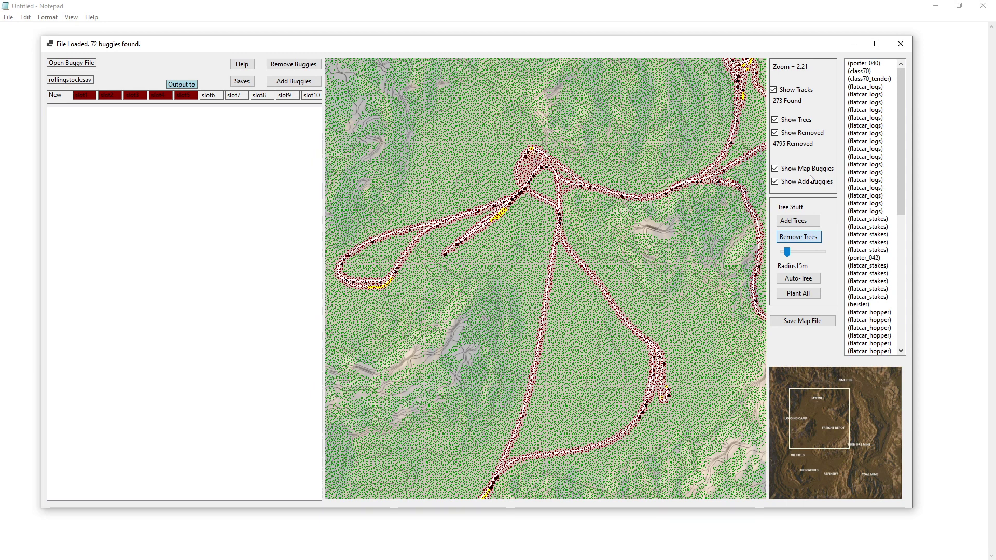
left_click(775, 133)
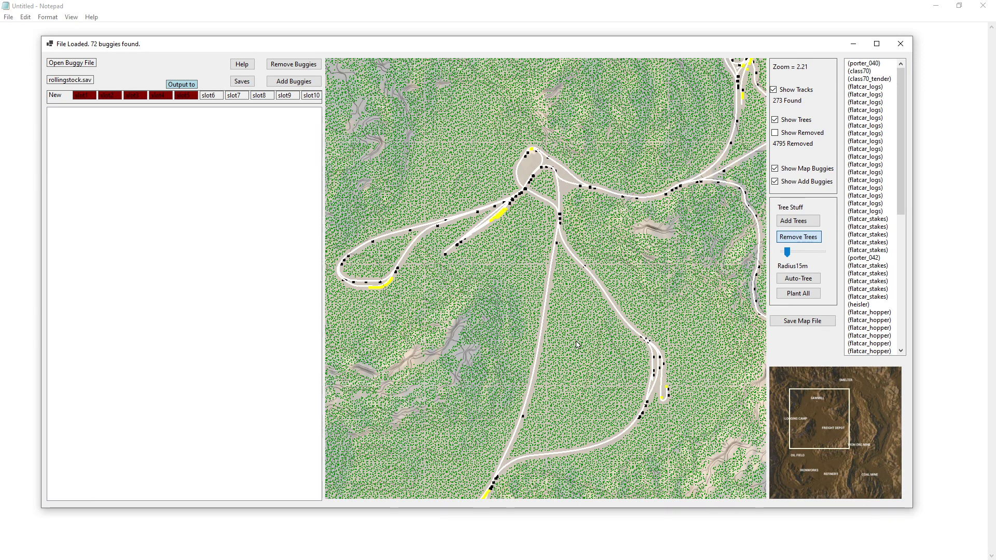
Step: With a 100 m radius, erase a long strip inside the central loop and several patches southwest
left_click_drag(787, 252, 835, 254)
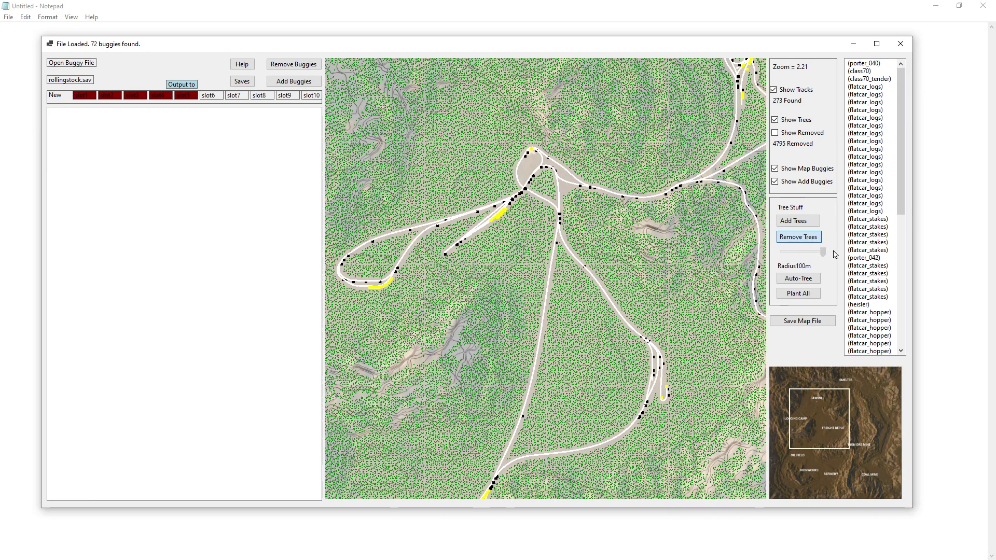
left_click(583, 359)
left_click_drag(583, 365, 571, 411)
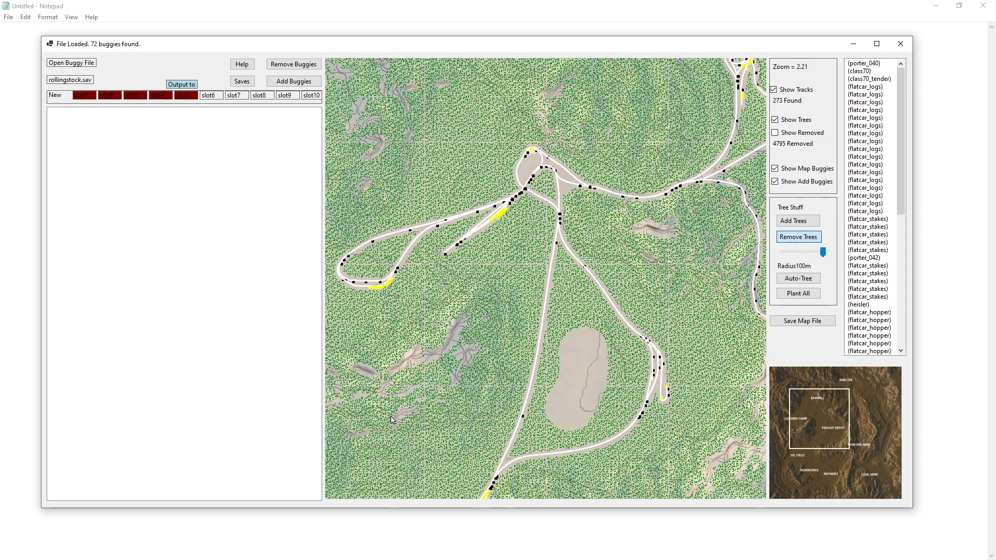
left_click(383, 358)
left_click(382, 477)
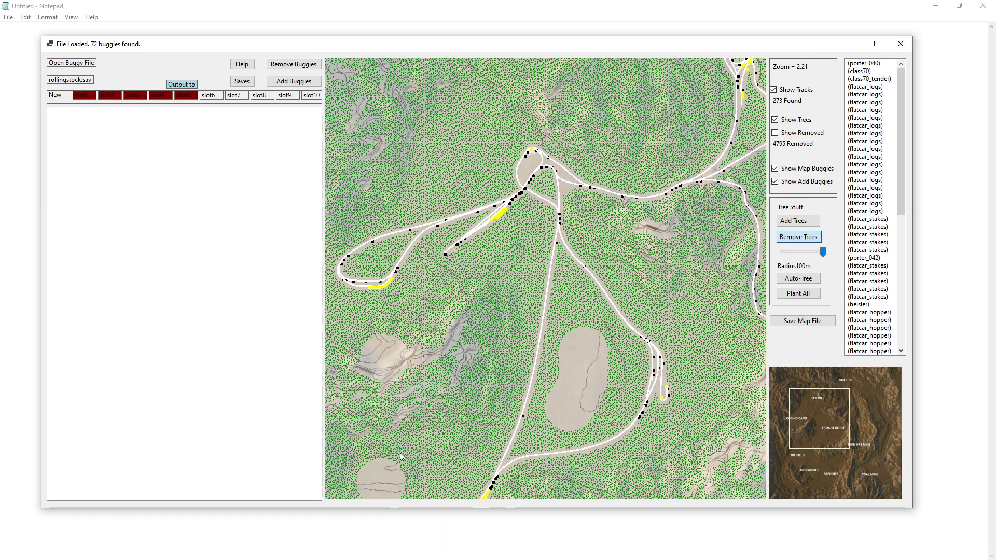
left_click(415, 345)
left_click_drag(428, 389, 413, 422)
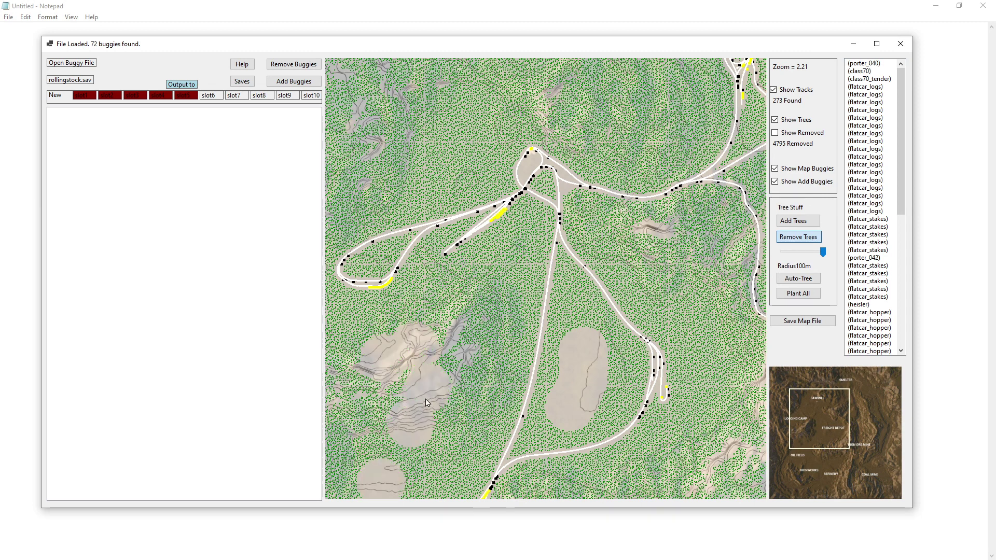
left_click(576, 327)
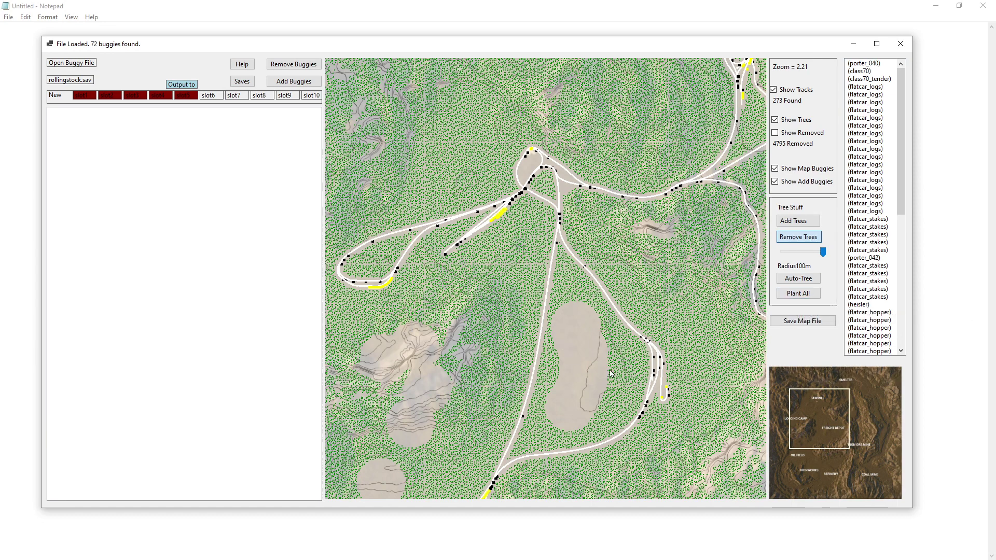
scroll(593, 387, "down", 3)
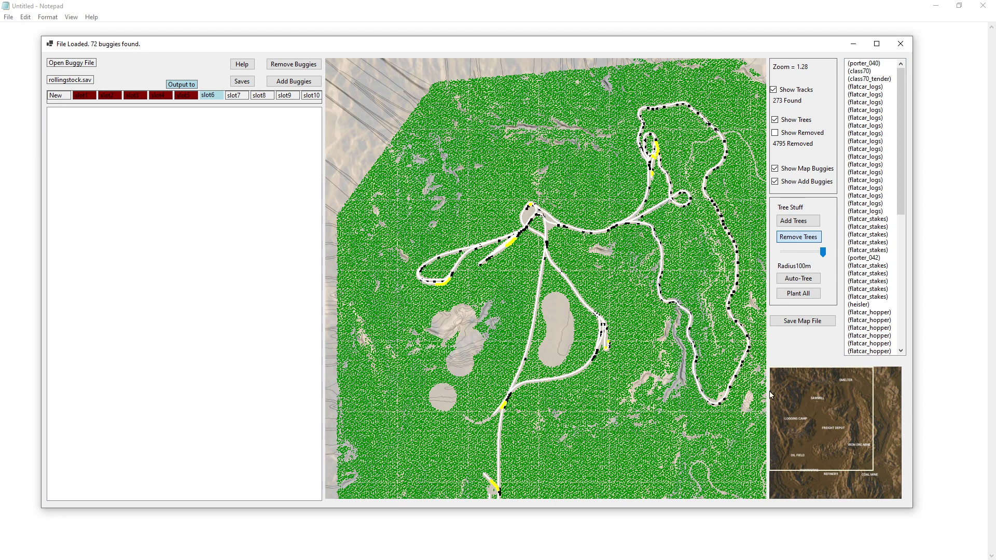
Step: Save the edited map as slot6.sav and dismiss the Saved! confirmation
left_click(806, 320)
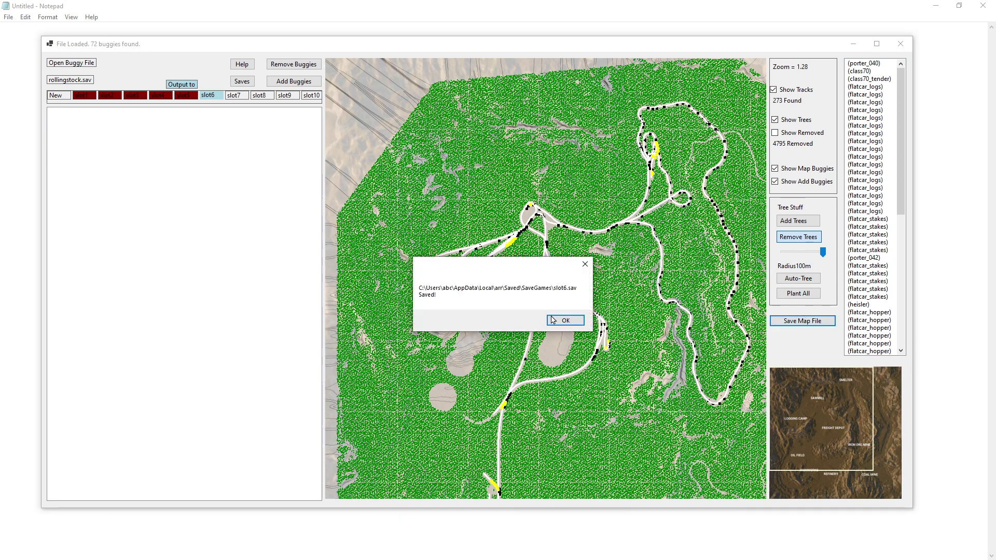
left_click(553, 320)
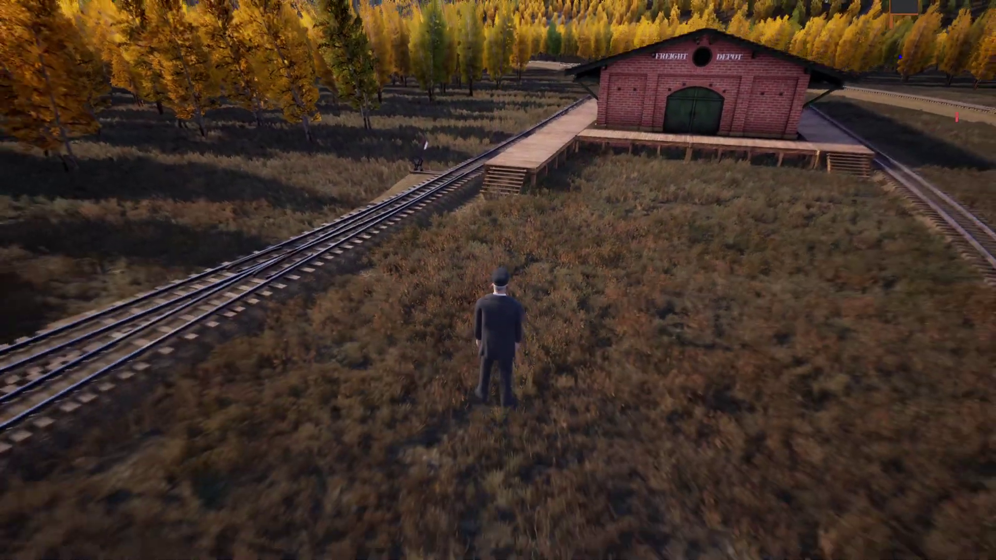
Step: Move the character in Railroads Online to look around the freight depot and cleared ground
key("s")
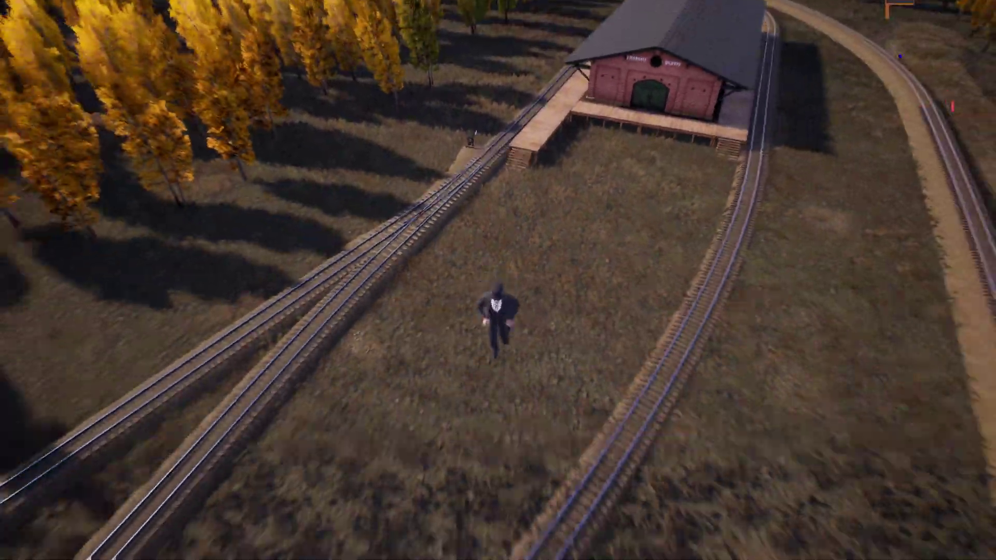